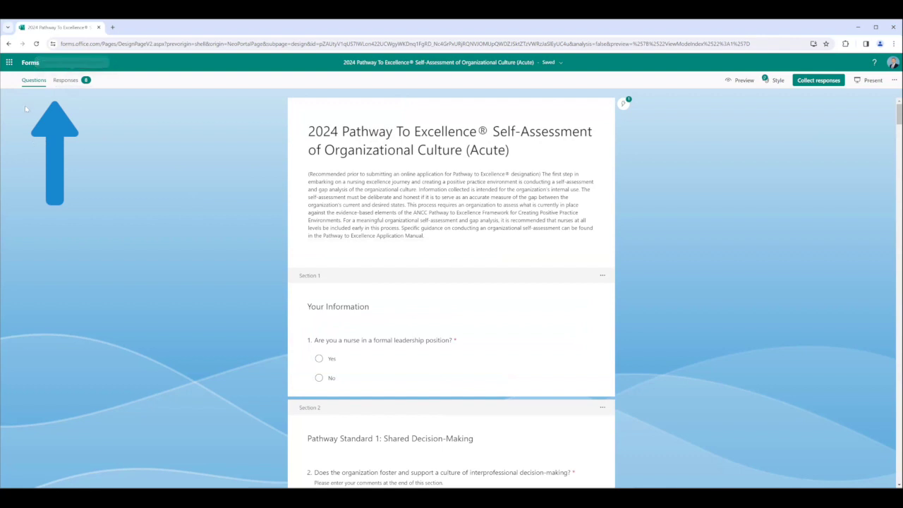
Review the survey's opening questions, from the formal leadership question into the Shared Decision-Making section
scroll(394, 317, "down", 1)
scroll(394, 318, "down", 7)
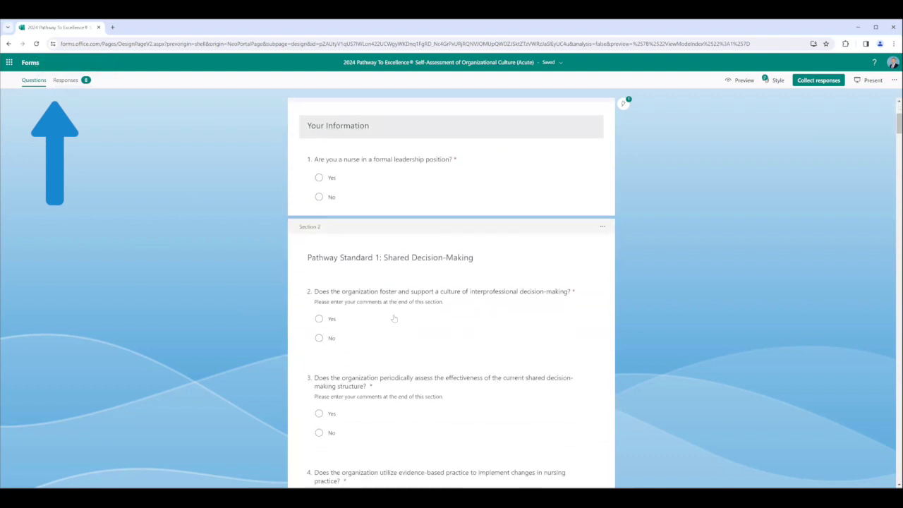
scroll(393, 318, "down", 3)
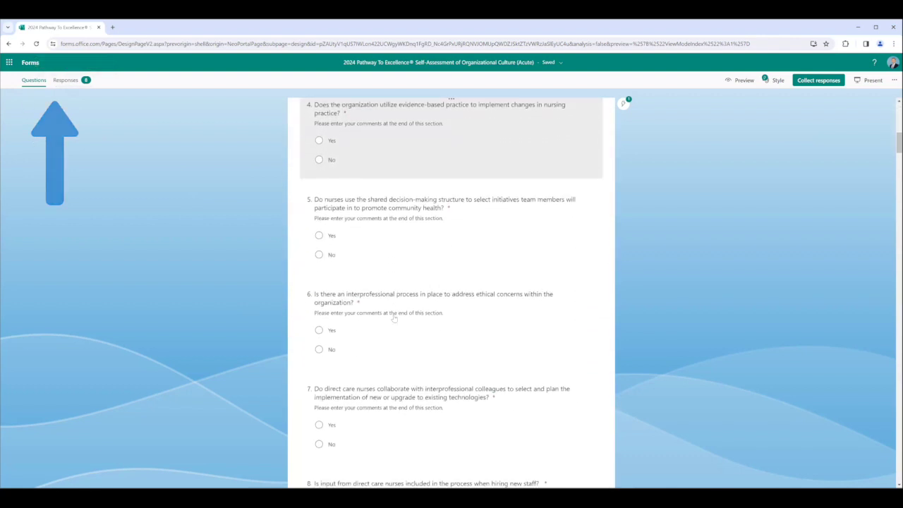
scroll(101, 215, "up", 2)
scroll(101, 215, "up", 8)
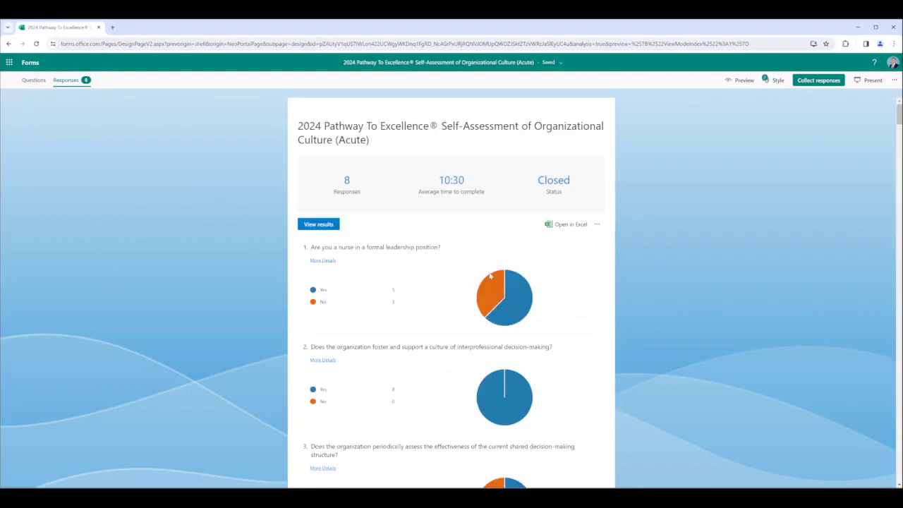
Look through the response summary charts down to the Shared Decision-Making comments
mouse_move(509, 282)
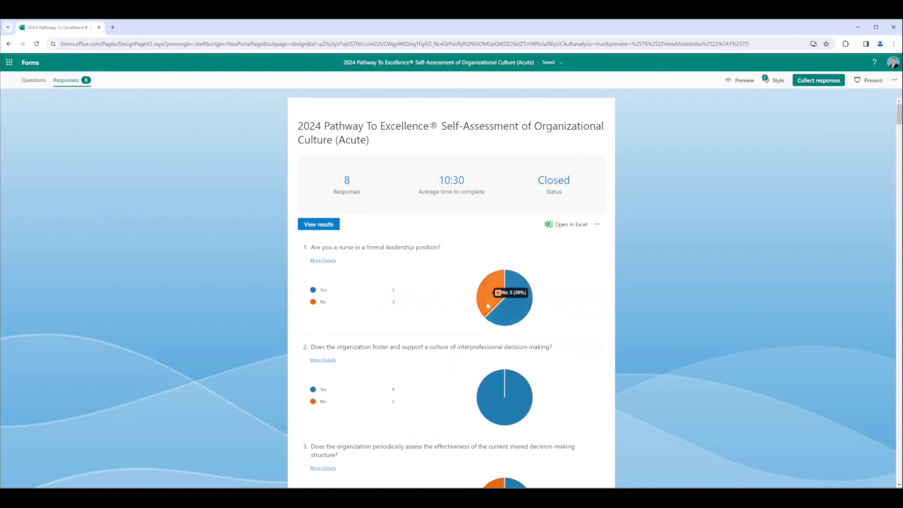
scroll(514, 395, "down", 7)
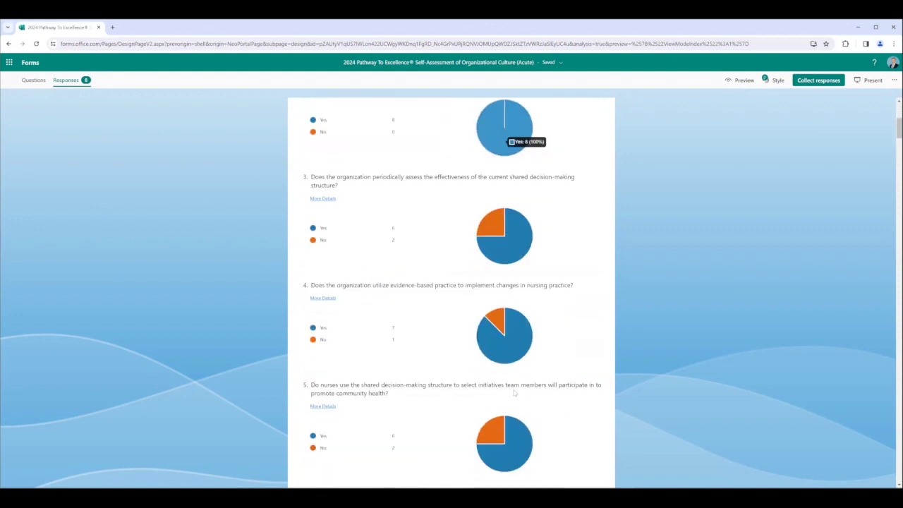
scroll(515, 392, "down", 6)
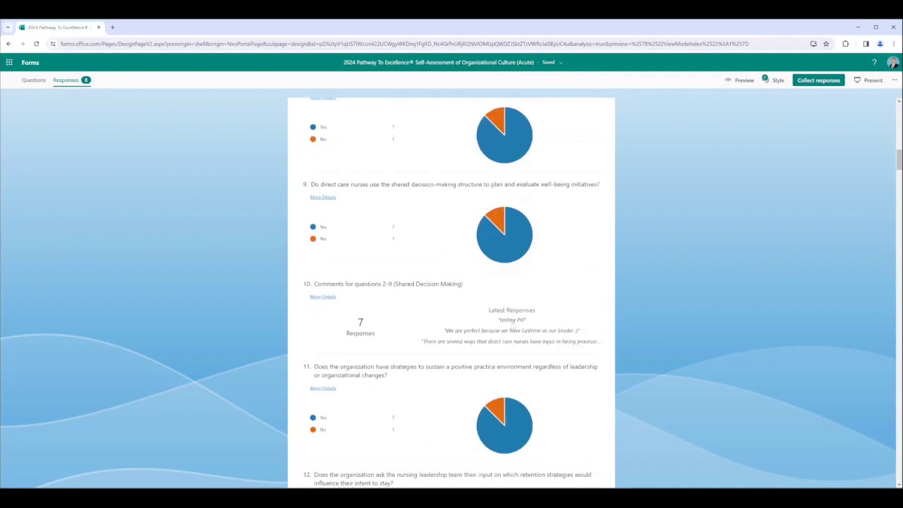
scroll(288, 309, "up", 15)
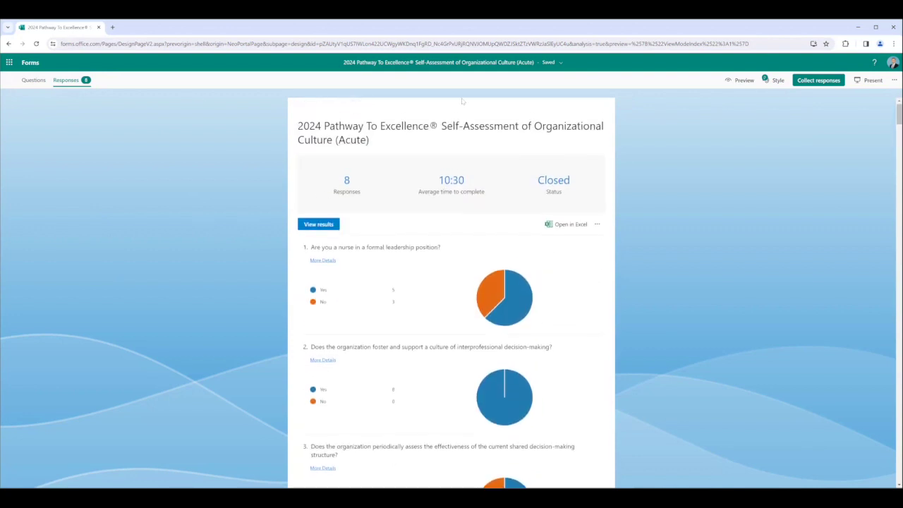
Preview the form as respondents see it on a computer and on a mobile device
left_click(741, 81)
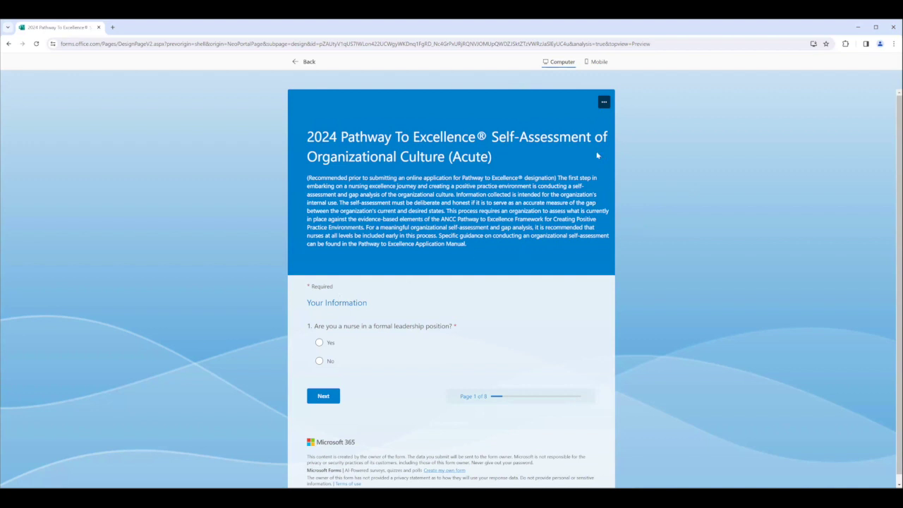
left_click(597, 62)
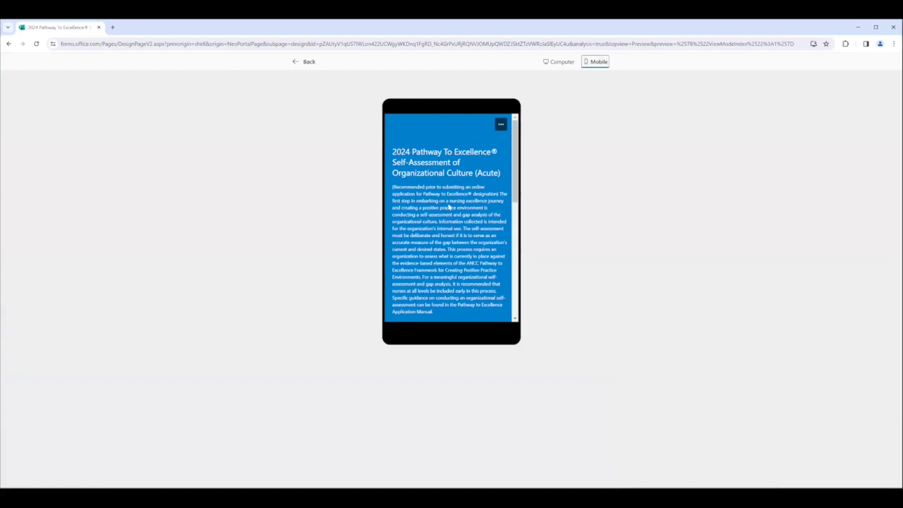
scroll(452, 212, "down", 5)
scroll(452, 213, "down", 1)
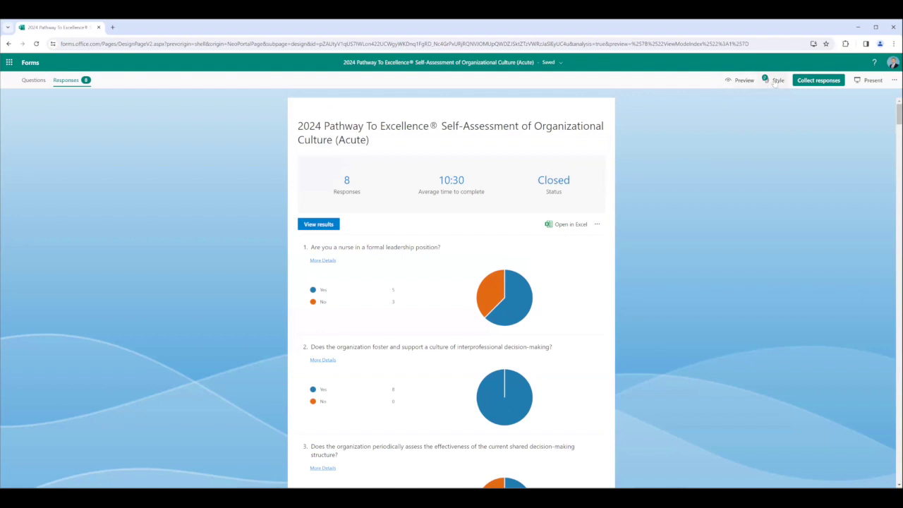
Return to the form's questions and browse the available style themes without applying one
left_click(33, 80)
left_click(777, 80)
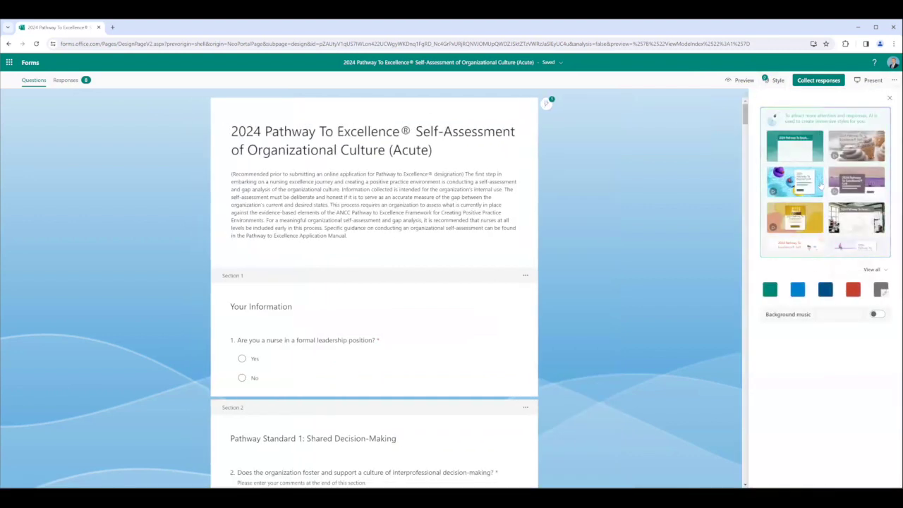
scroll(847, 225, "down", 2)
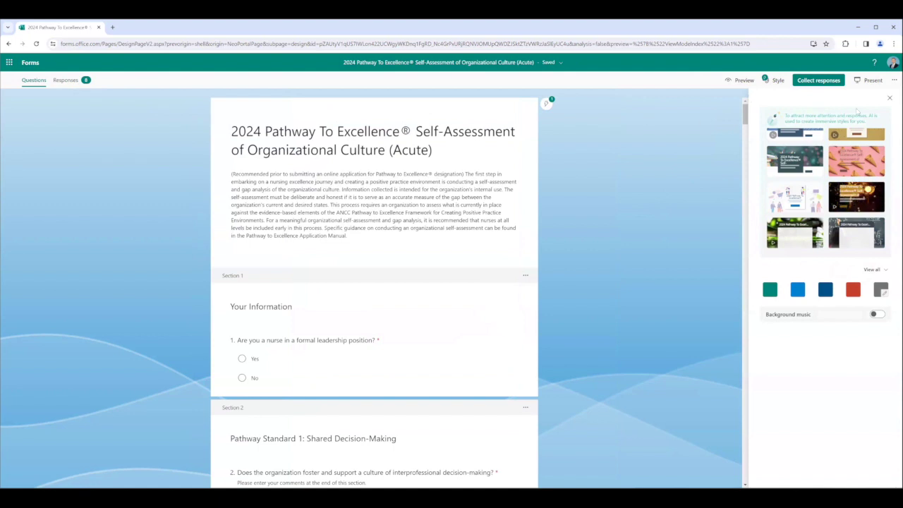
left_click(889, 97)
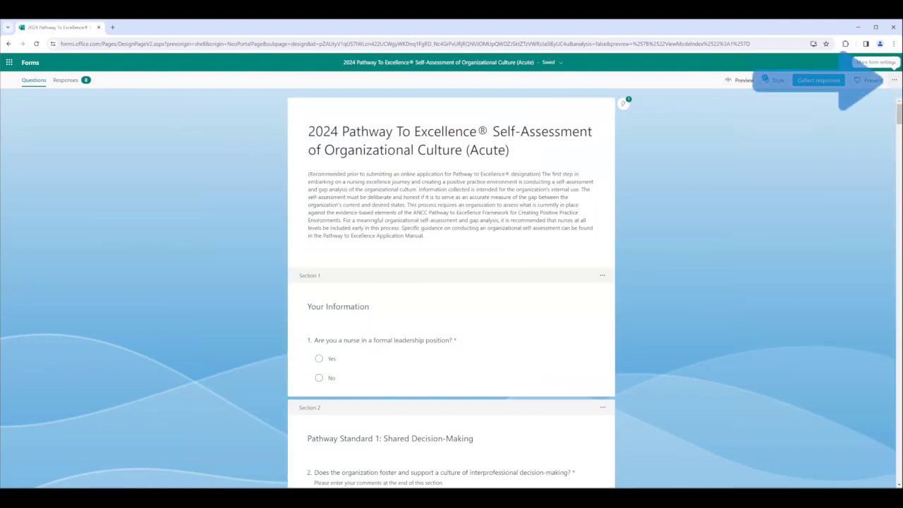
In the form's settings, set the start date for responses to 2/12/2024
left_click(893, 80)
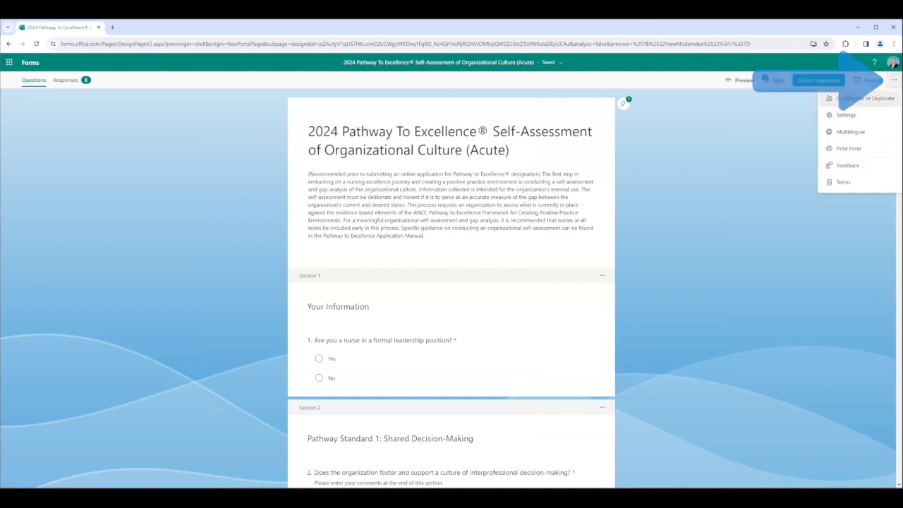
left_click(843, 115)
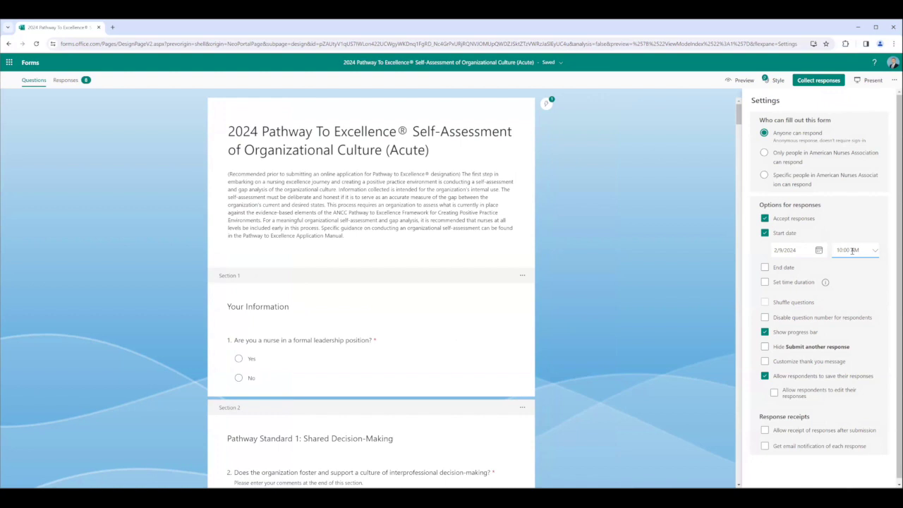
left_click(823, 256)
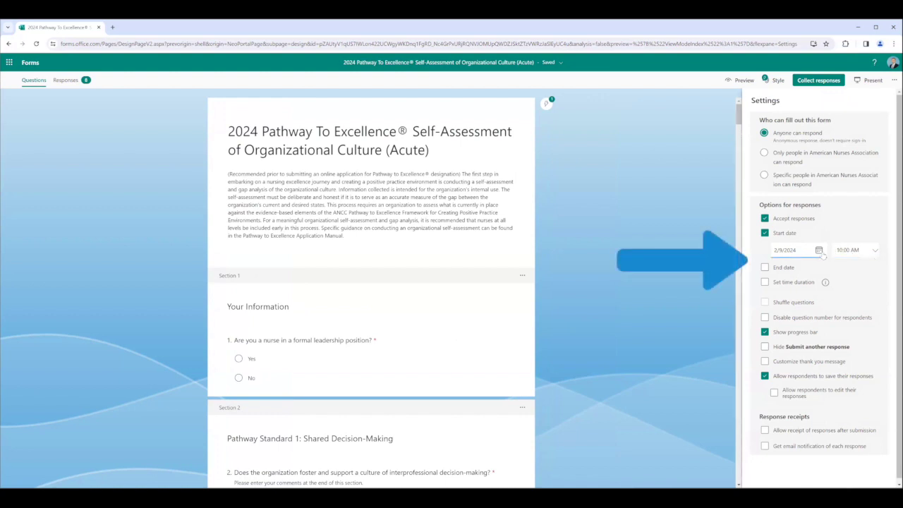
left_click(791, 315)
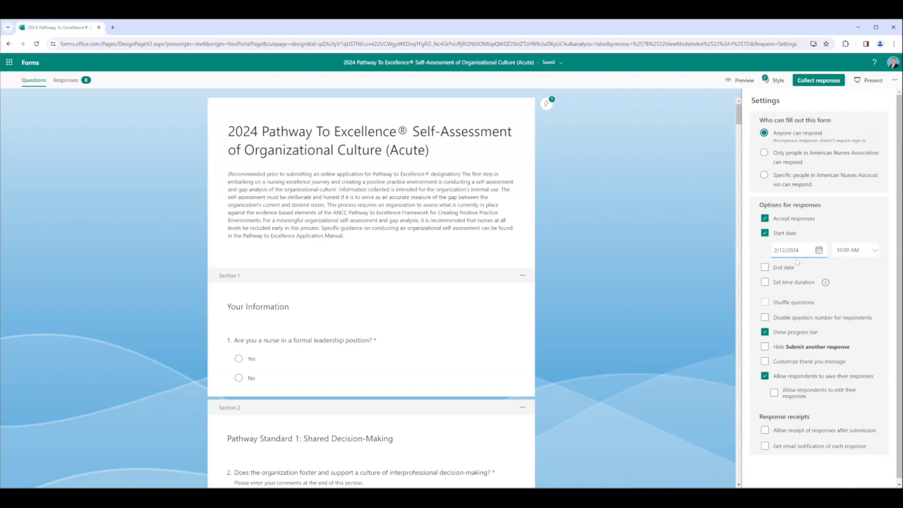
Enable an end date of 2/23/2024 for responses and turn on the customized thank-you message
left_click(765, 268)
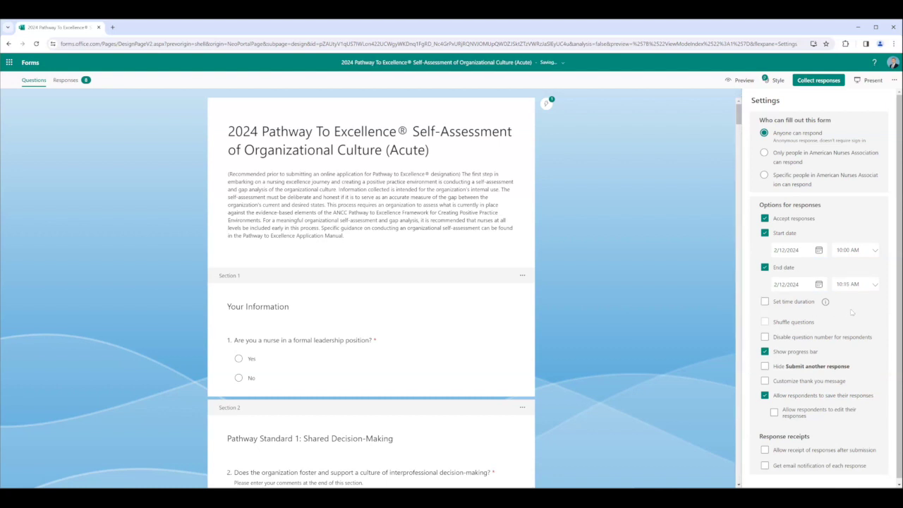
left_click(817, 286)
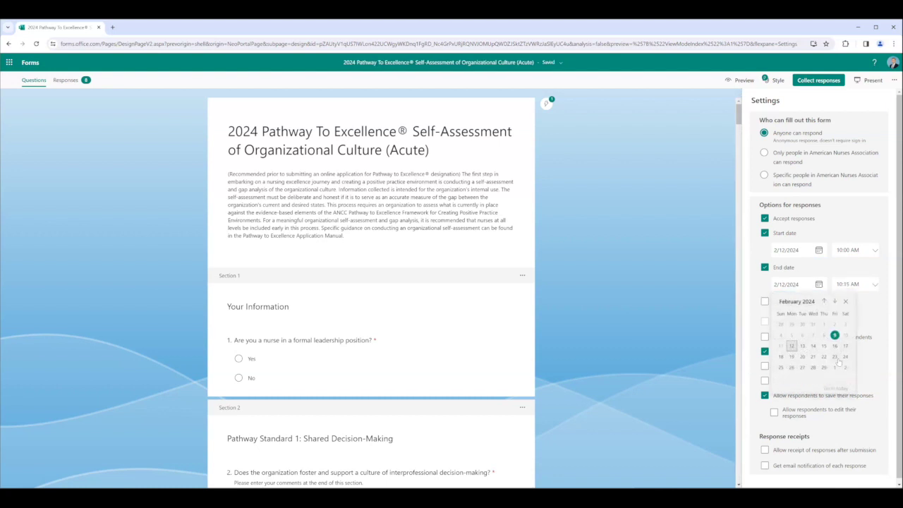
left_click(835, 358)
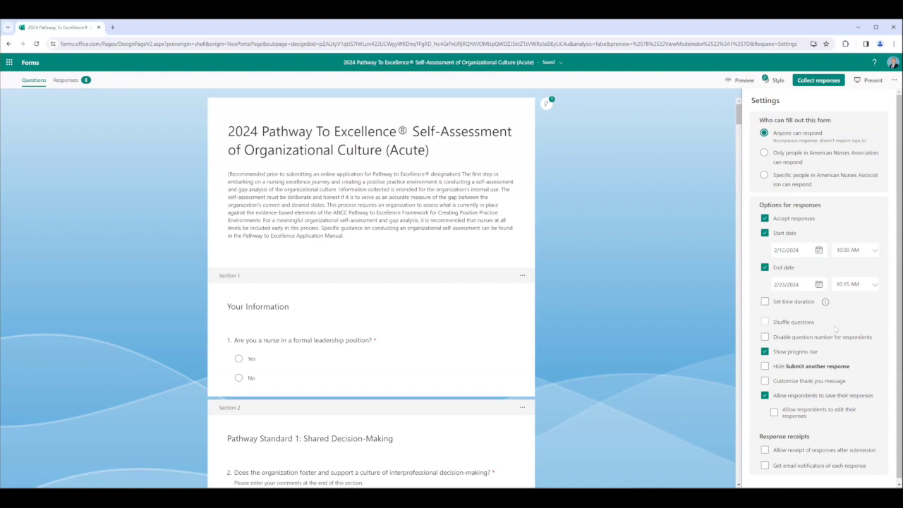
left_click(764, 382)
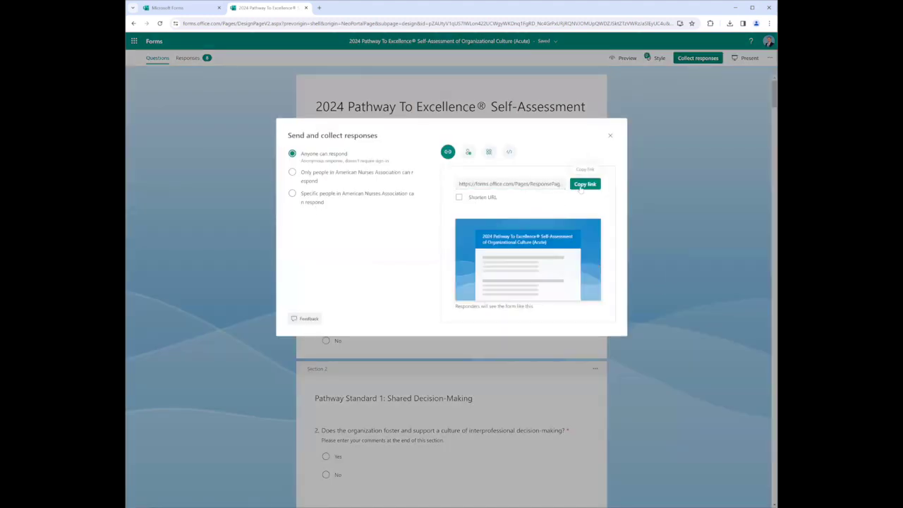
Copy the shortened response link for the form and display its QR code sharing option
left_click(459, 199)
left_click(589, 186)
left_click(489, 156)
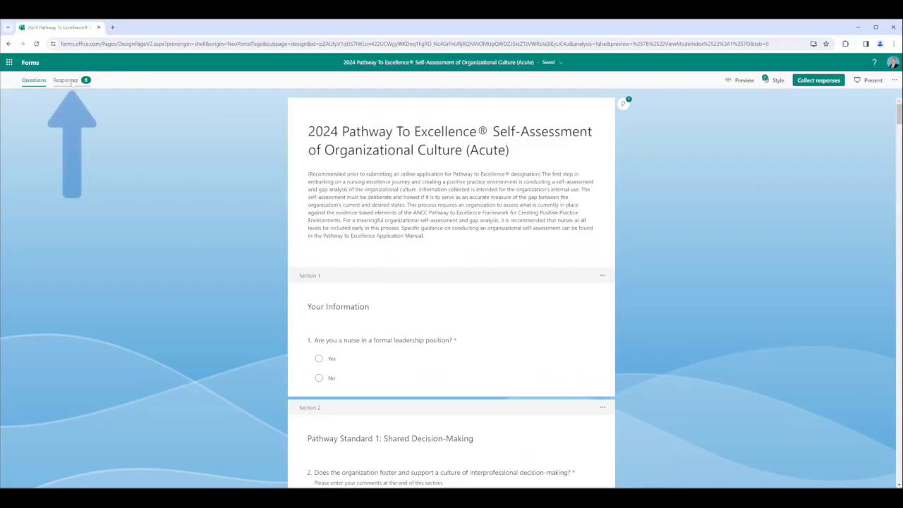
Examine the collected responses question by question, including the charts and the Shared Decision-Making comments
left_click(66, 80)
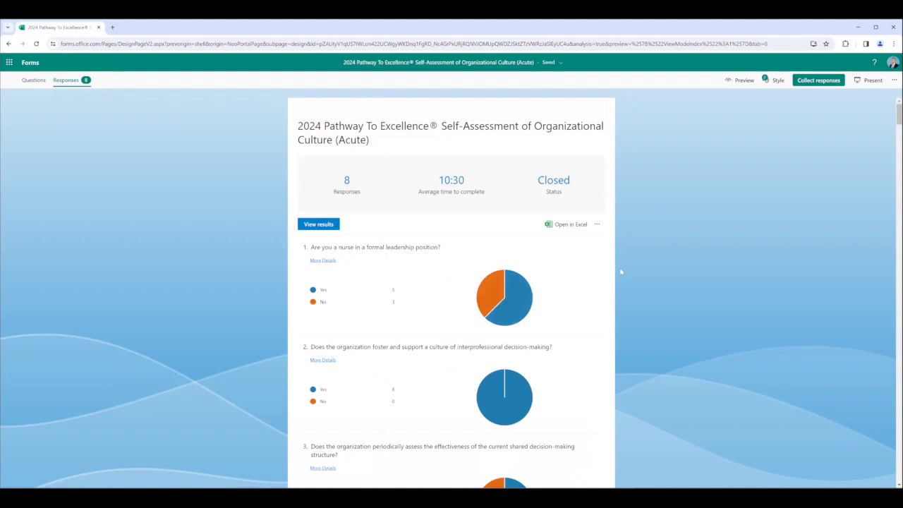
scroll(614, 238, "down", 2)
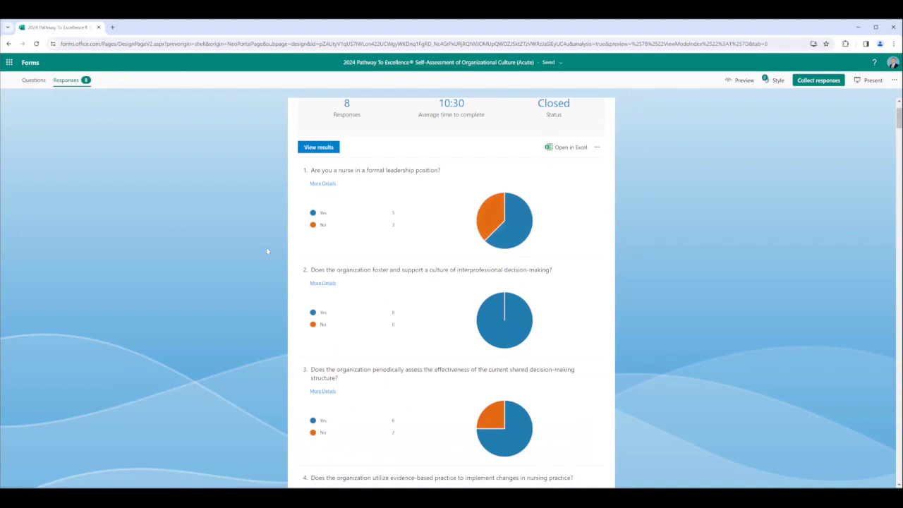
mouse_move(517, 209)
scroll(611, 255, "down", 2)
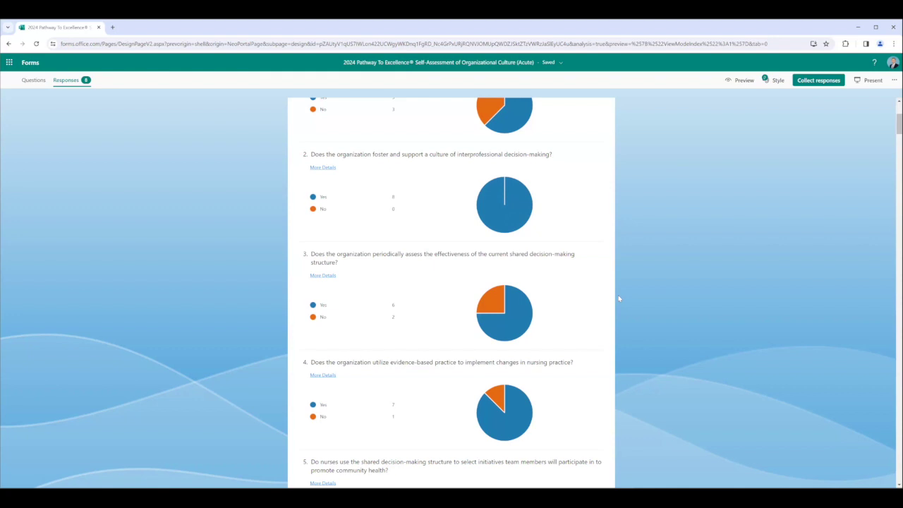
scroll(619, 298, "down", 3)
scroll(619, 298, "down", 7)
scroll(619, 299, "down", 4)
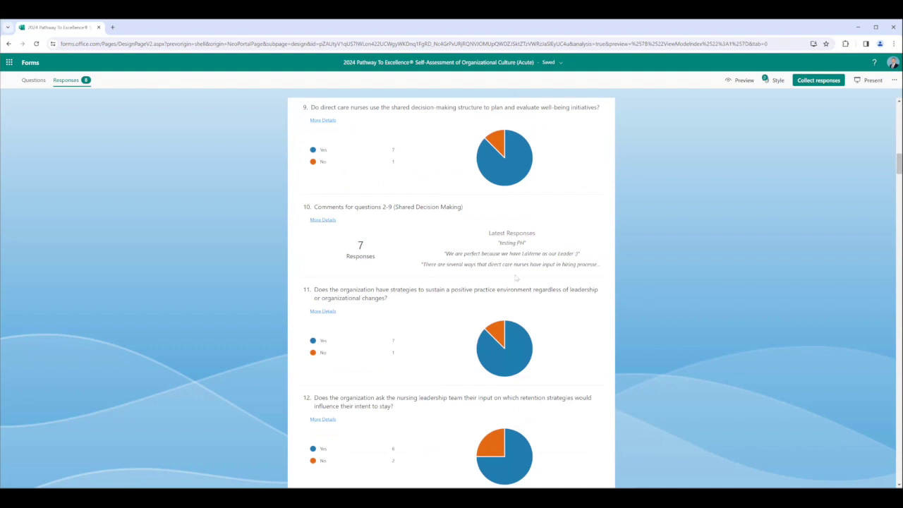
scroll(571, 250, "up", 3)
scroll(571, 250, "up", 10)
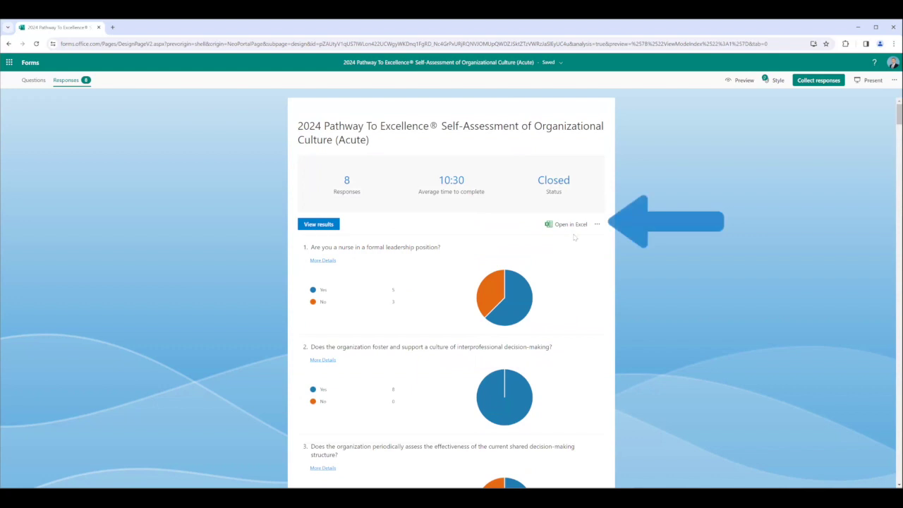
Export the form's responses to an Excel workbook and open the downloaded file in Excel
left_click(575, 226)
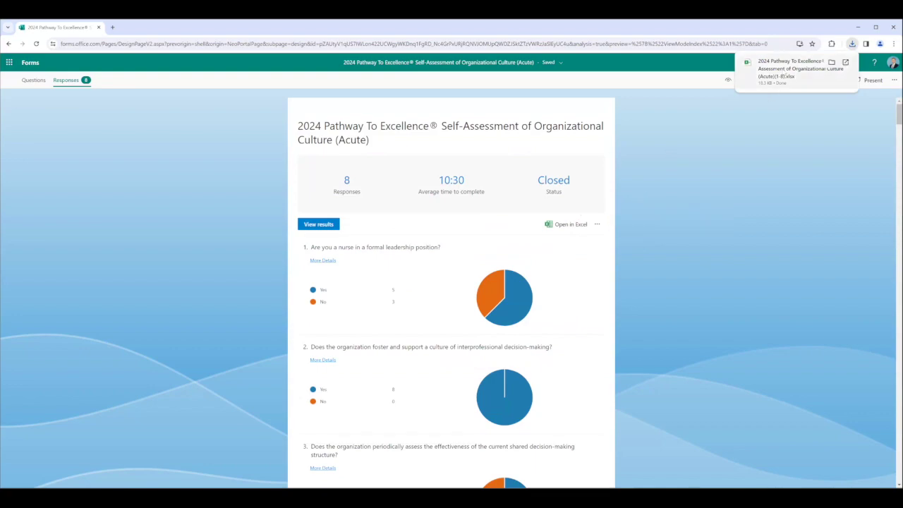
left_click(782, 75)
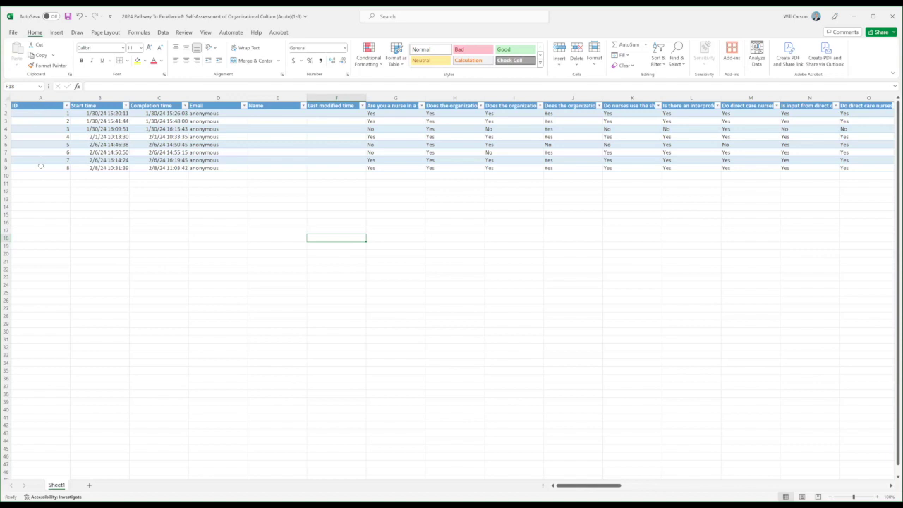
Examine the ID column and the answers on whether the respondent is a nurse in a formal leadership position
left_click(40, 103)
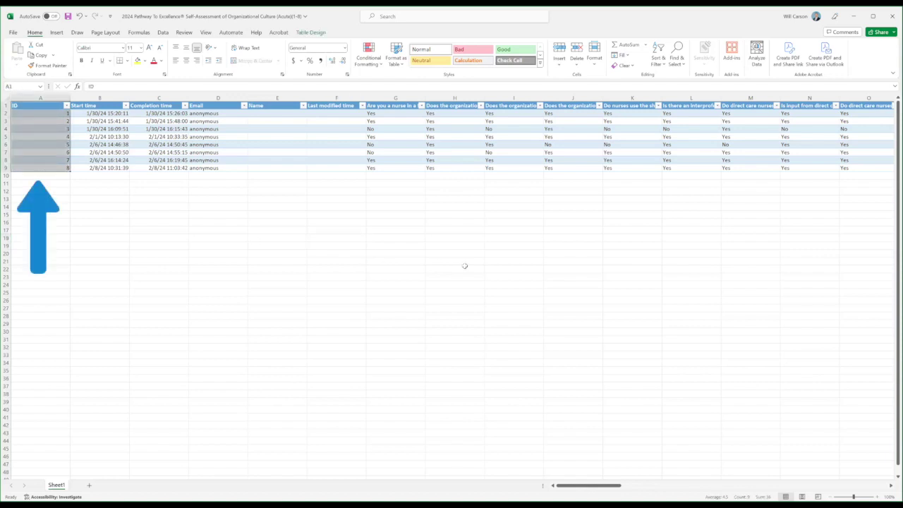
left_click(397, 105)
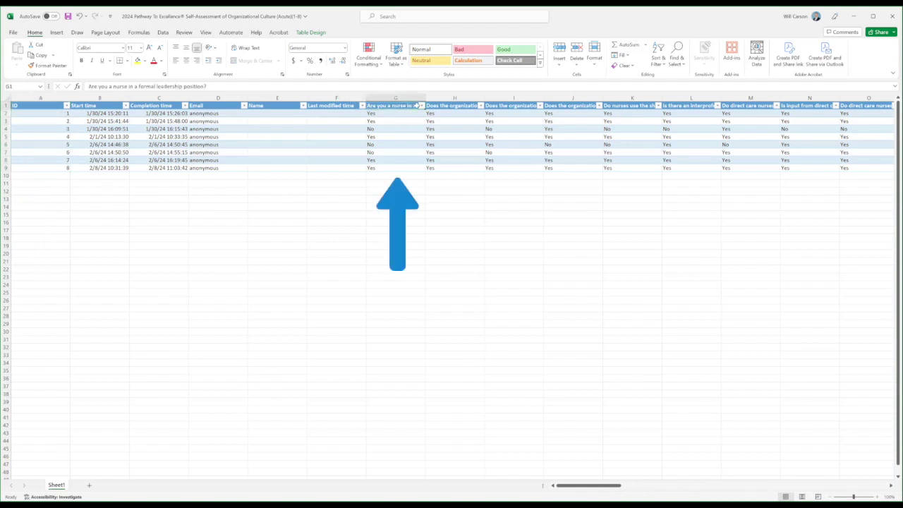
left_click(416, 105)
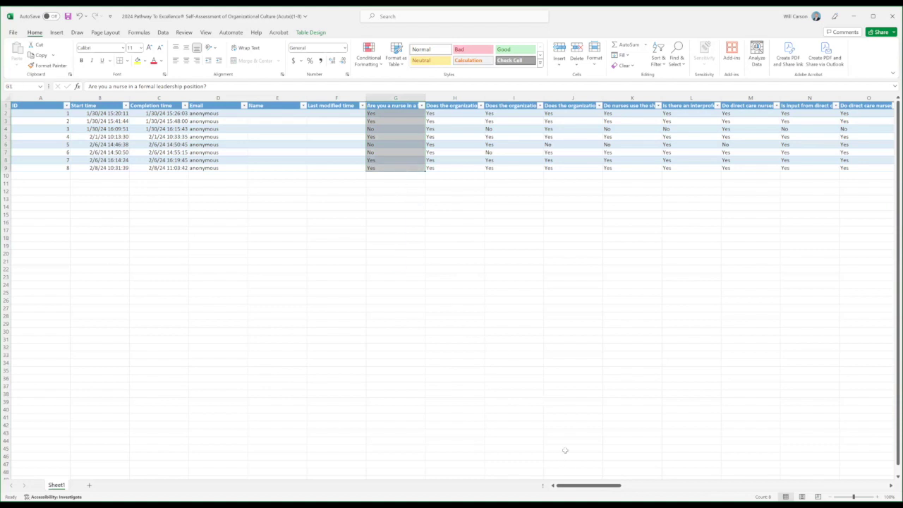
Widen the Shared Decision-Making comments column for questions 2-9 and wrap the text in its cells
left_click_drag(586, 485, 636, 486)
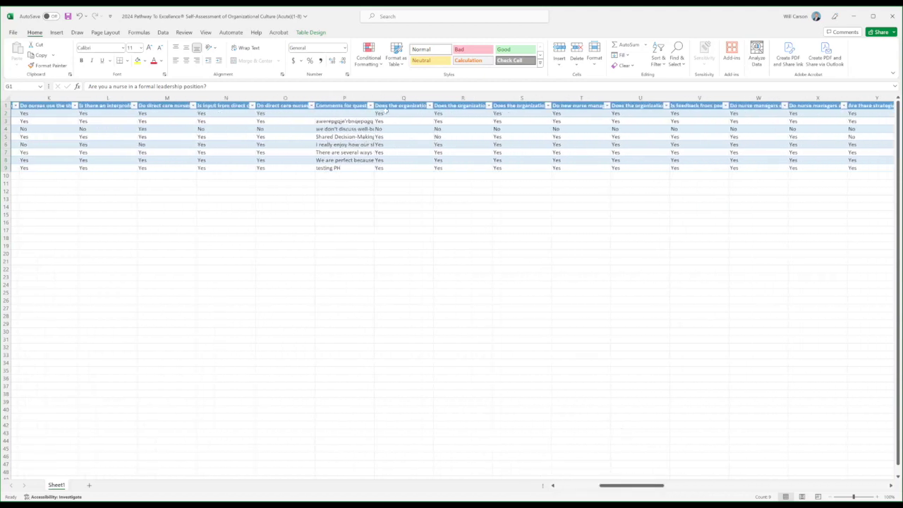
left_click_drag(374, 98, 509, 106)
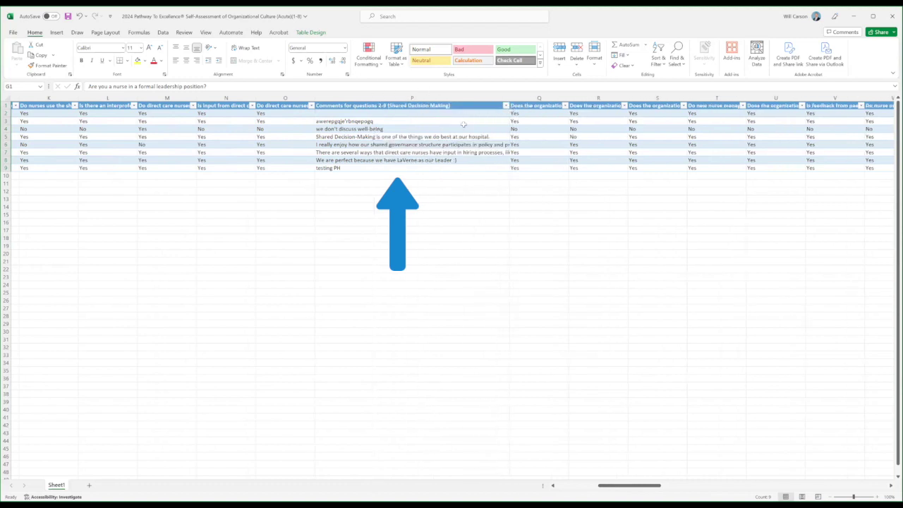
left_click_drag(396, 107, 400, 168)
left_click(247, 47)
left_click(396, 223)
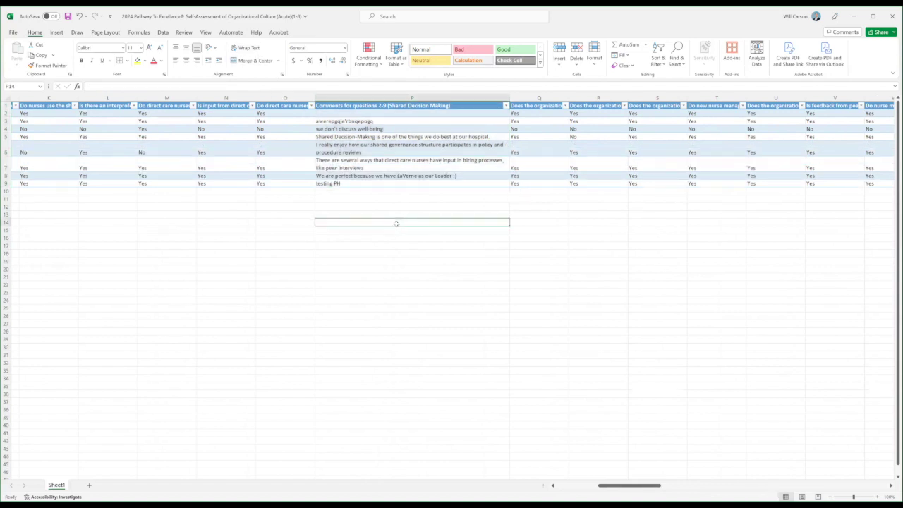
Widen the Leadership comments column for questions 11-21 and wrap the text in its cells
left_click(392, 130)
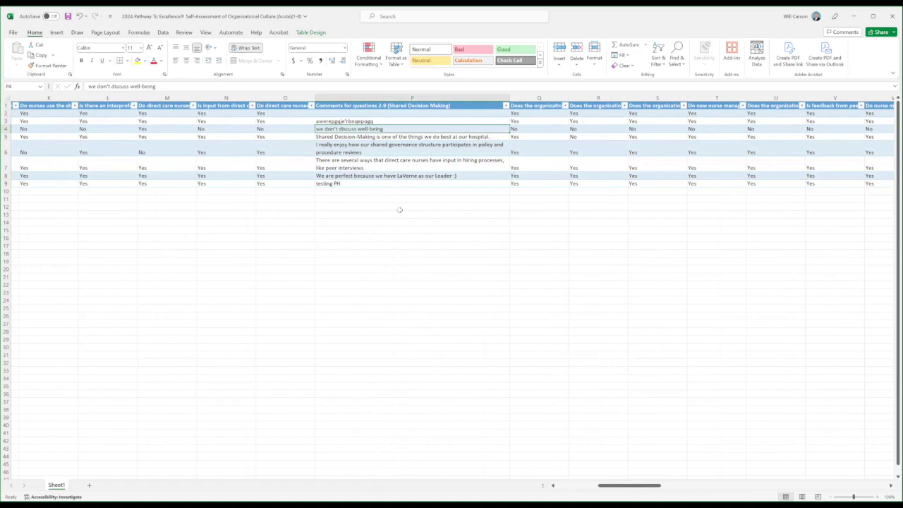
left_click(379, 137)
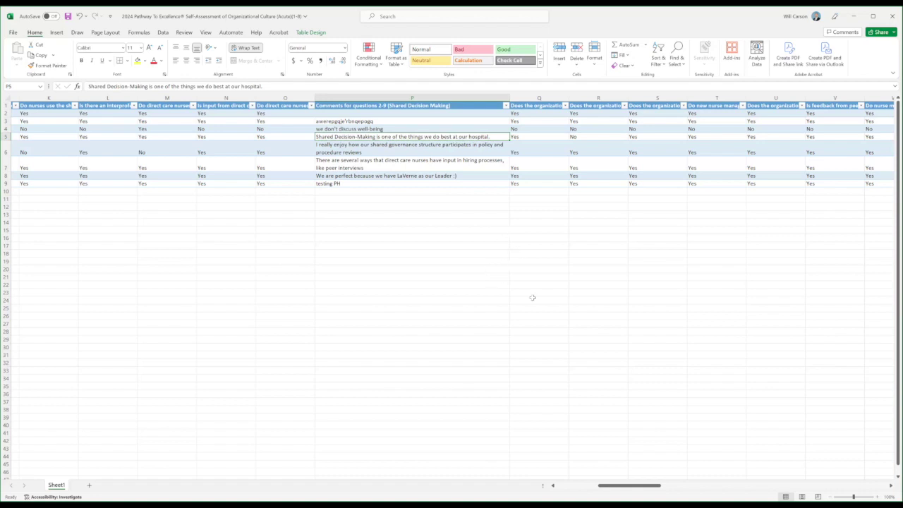
left_click_drag(646, 486, 681, 462)
left_click_drag(395, 98, 458, 105)
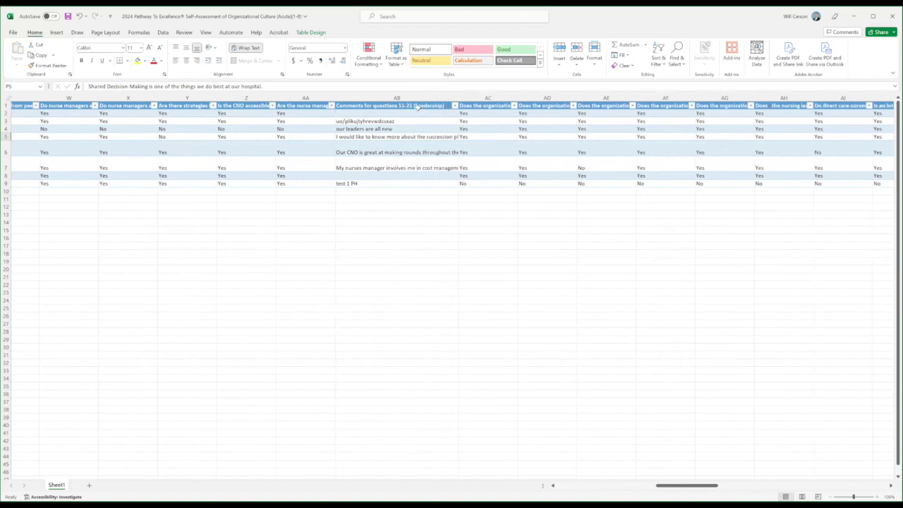
left_click(379, 106)
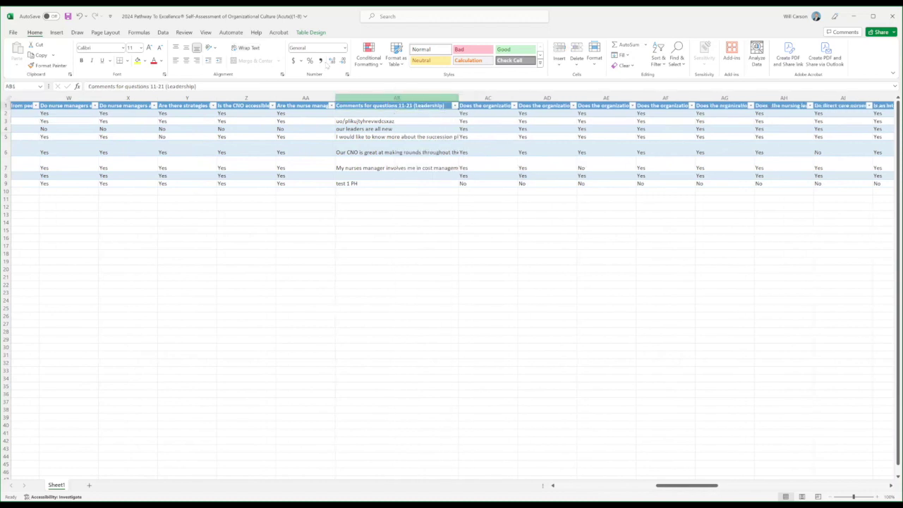
left_click(397, 99)
left_click(247, 48)
left_click(496, 232)
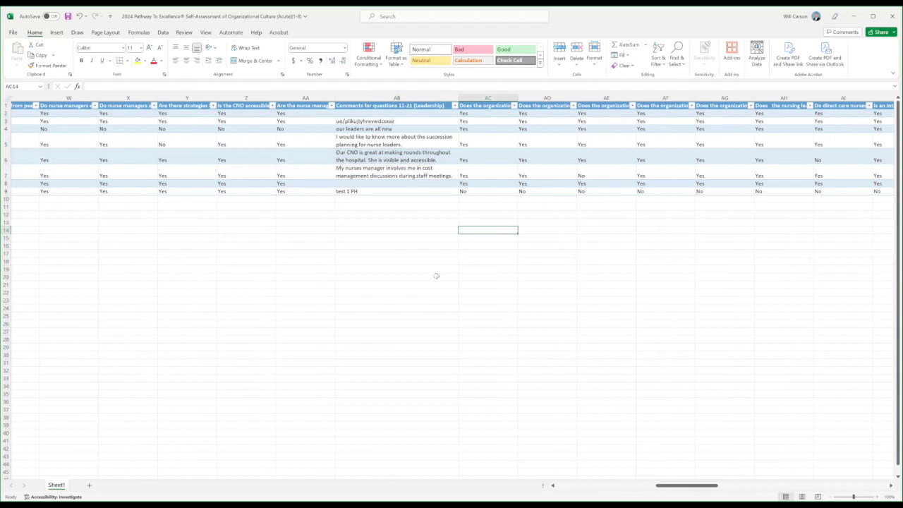
Filter the formal leadership position question to show only the respondents who answered No
left_click_drag(709, 486, 757, 486)
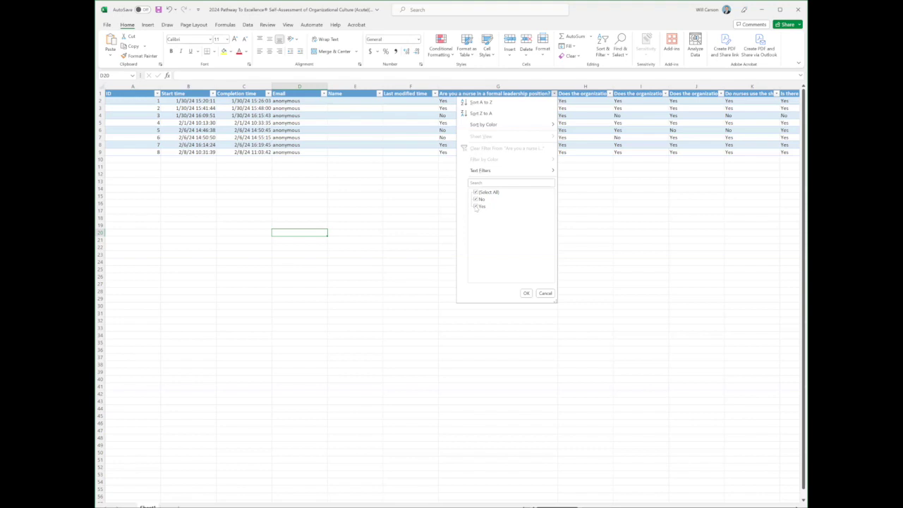
left_click(479, 206)
left_click(526, 293)
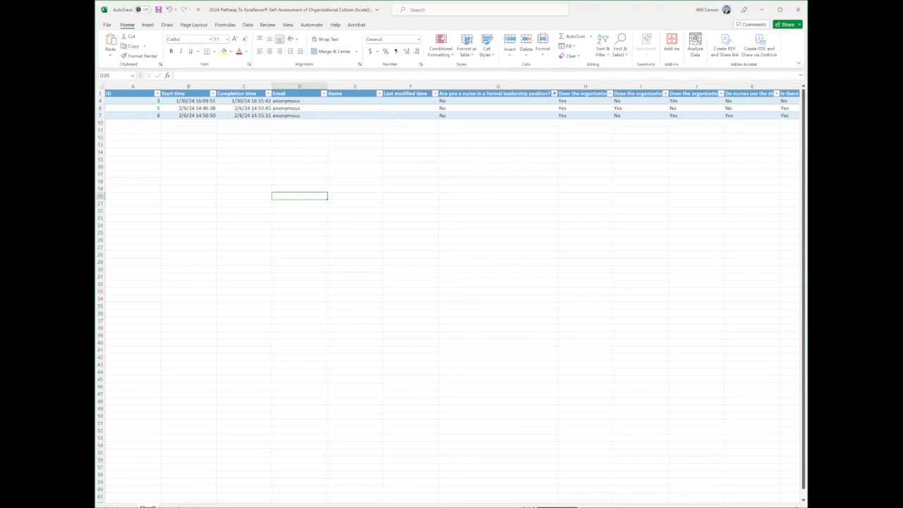
Widen the comments column in the filtered responses and wrap the text in its cells
scroll(680, 268, "right", 6)
scroll(680, 268, "right", 2)
left_click_drag(613, 86, 626, 86)
left_click(538, 85)
left_click(332, 40)
left_click(455, 204)
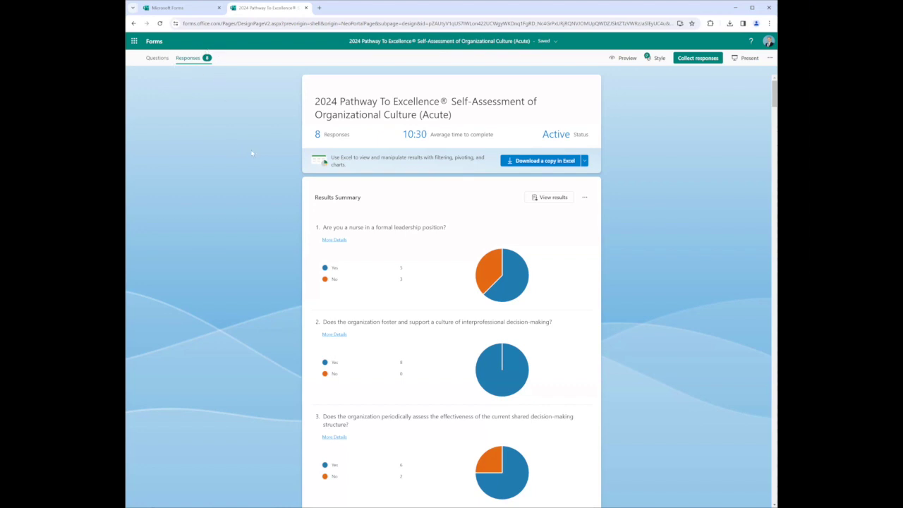
In Microsoft Forms, examine the pages of the Results Summary in the print preview and cancel printing
left_click(584, 197)
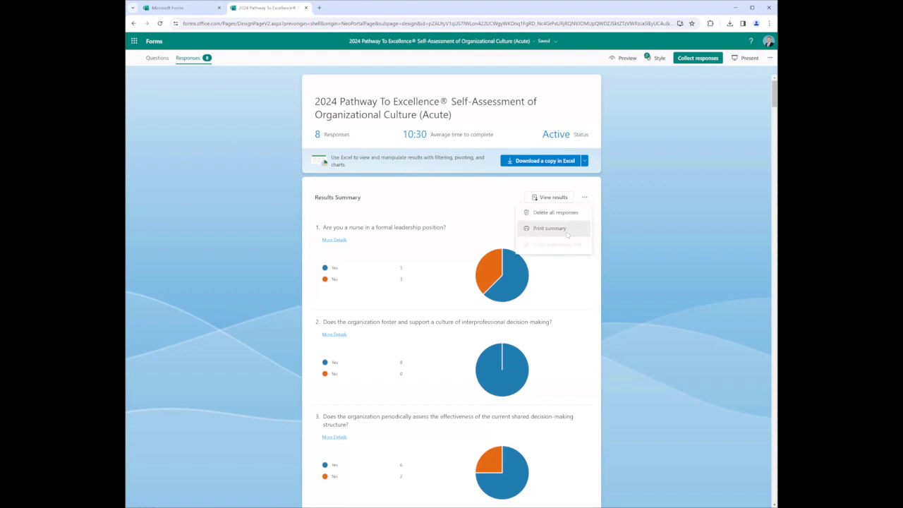
left_click(569, 233)
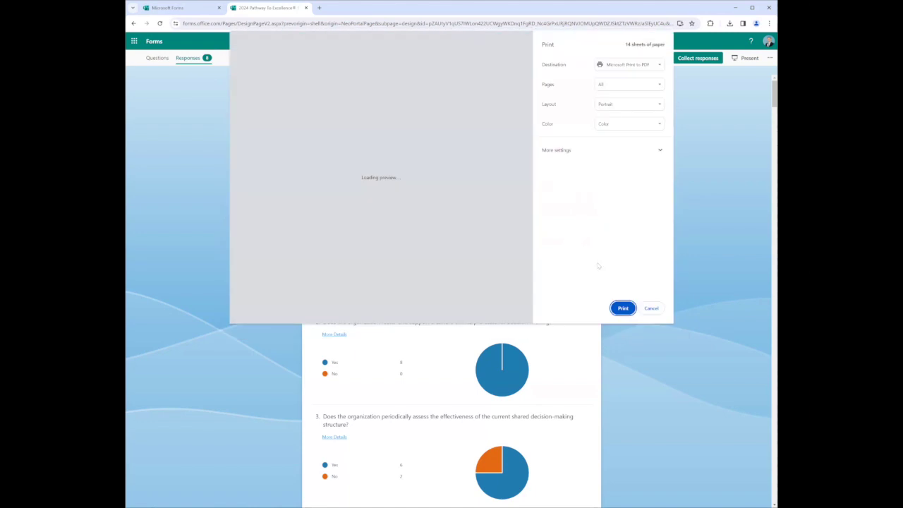
scroll(491, 241, "down", 5)
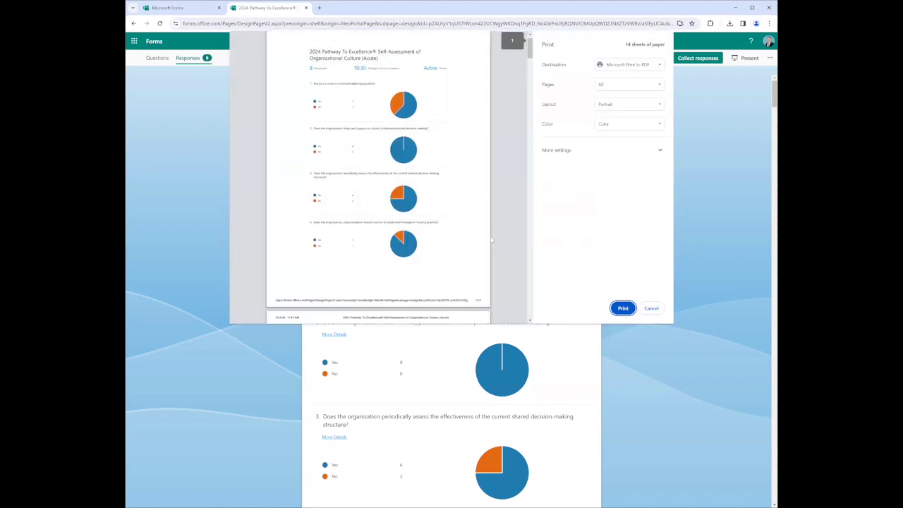
scroll(492, 241, "down", 8)
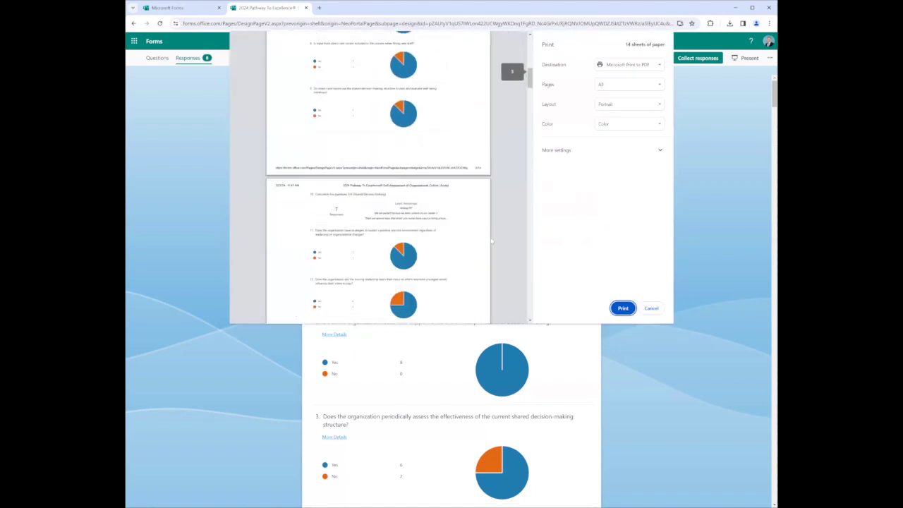
scroll(491, 241, "down", 6)
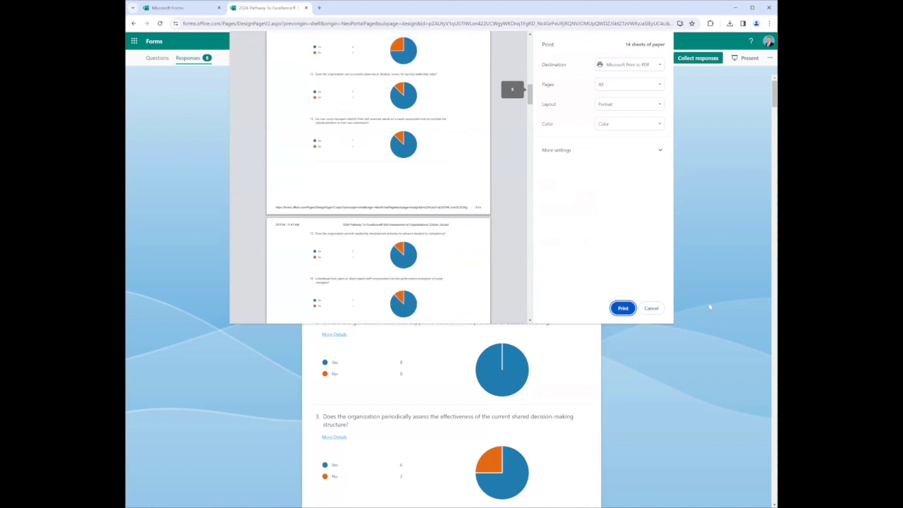
left_click(650, 308)
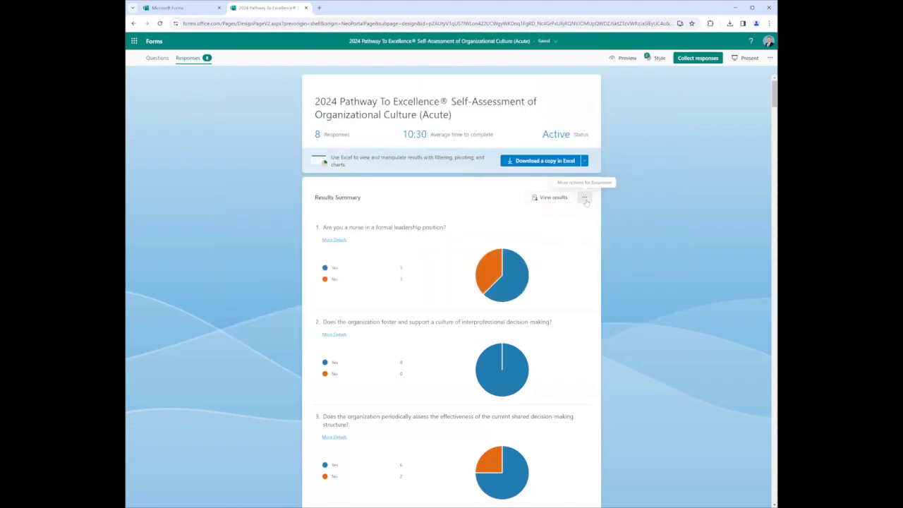
Open the additional options for the form's Results Summary
left_click(585, 199)
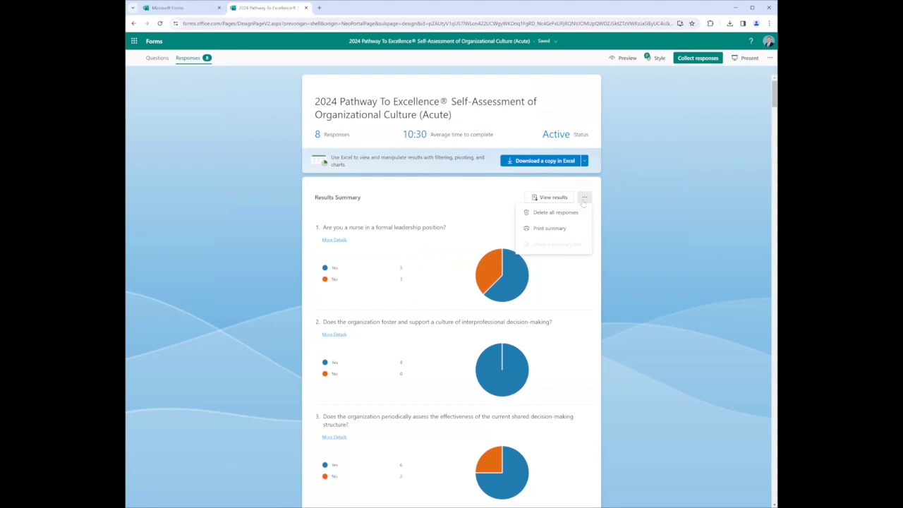